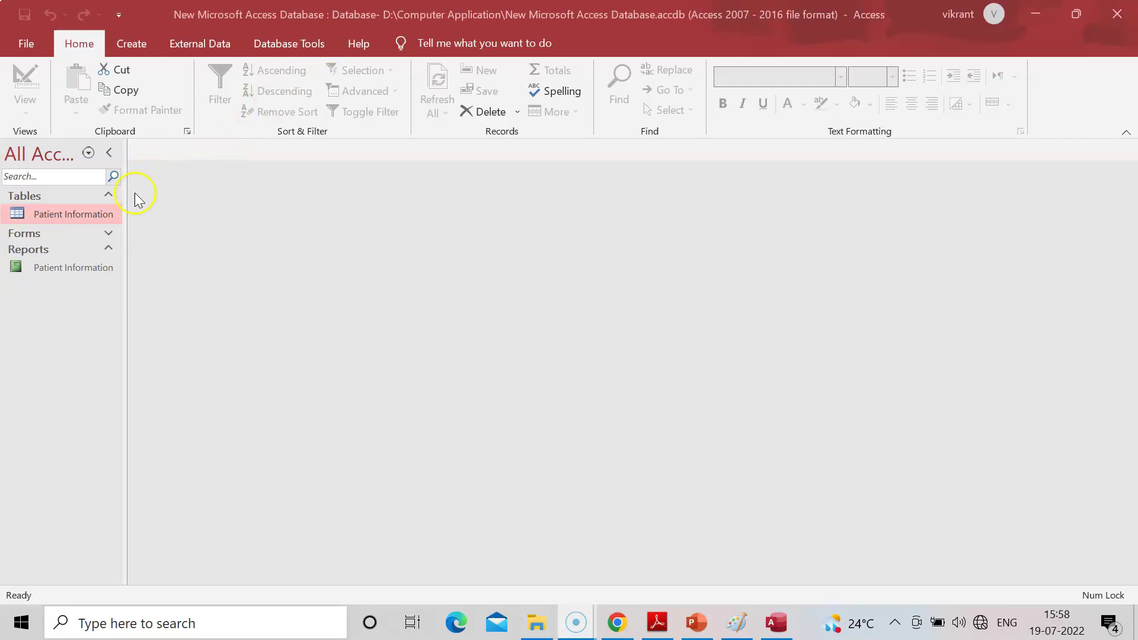
Open the Patient Information table from the navigation pane.
click(101, 215)
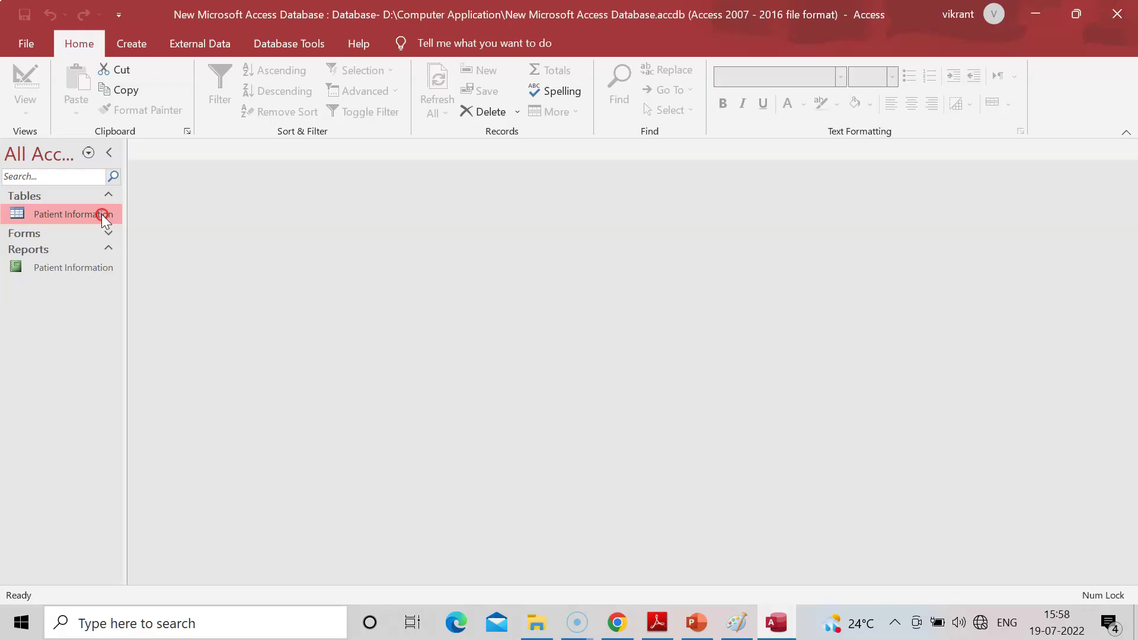
right_click(101, 215)
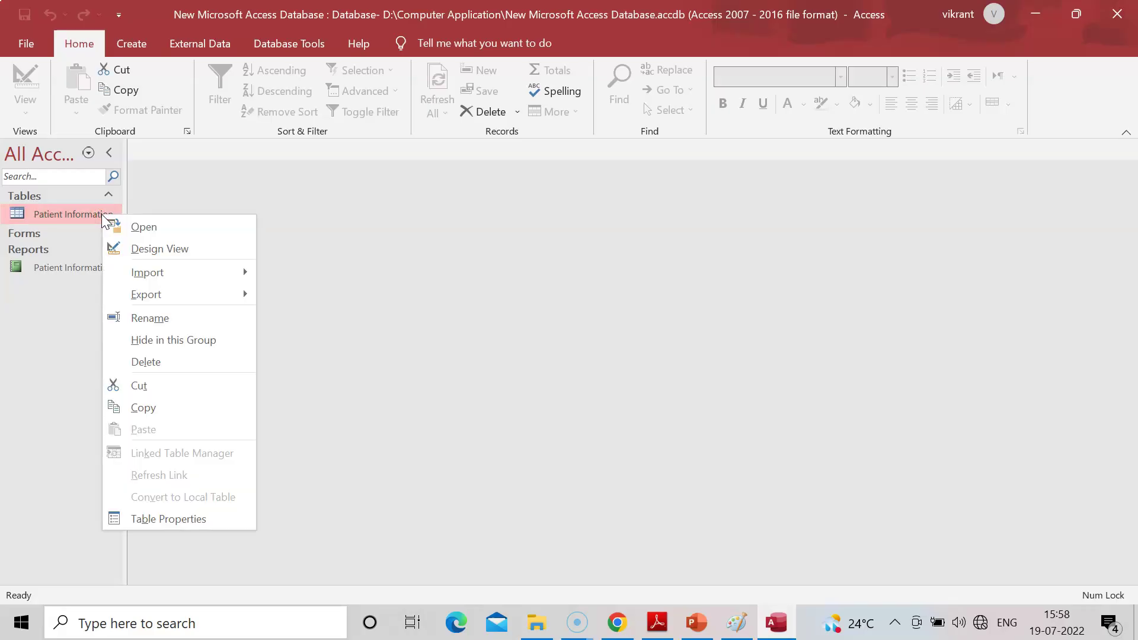
click(139, 228)
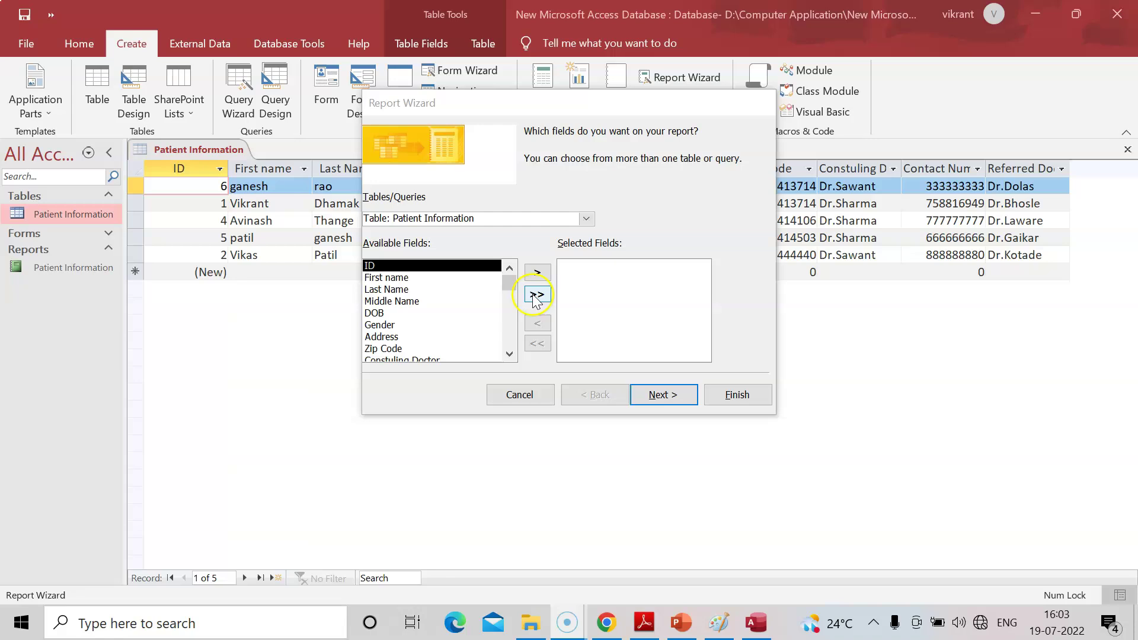
Select First name, Last Name and Middle Name, then add all fields and remove the unwanted ones.
click(411, 280)
click(397, 277)
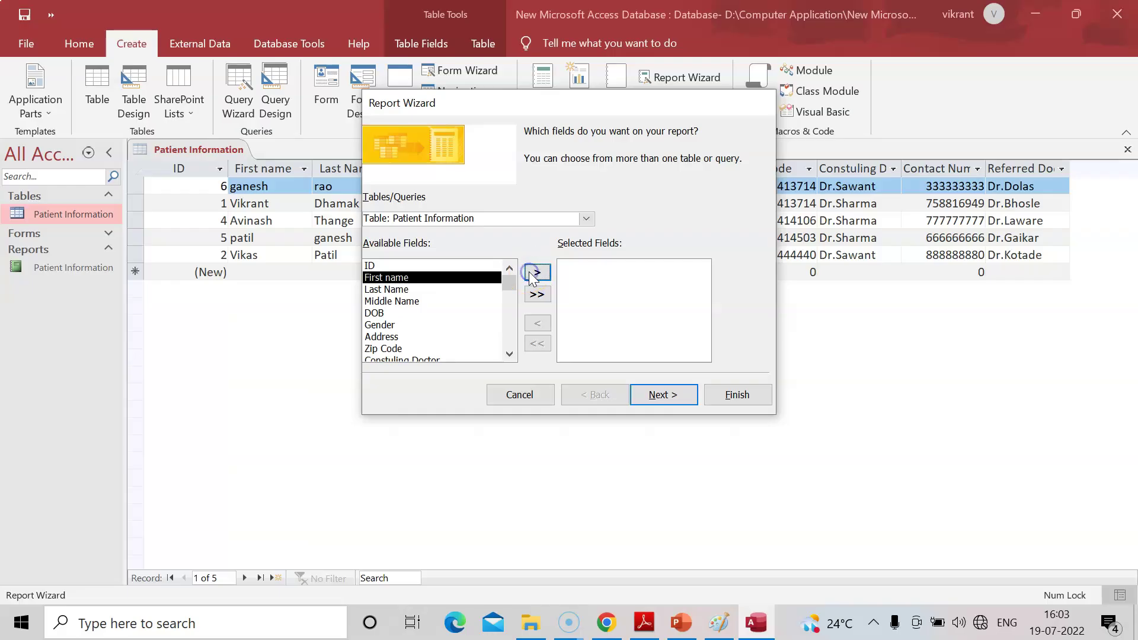
click(535, 276)
click(537, 274)
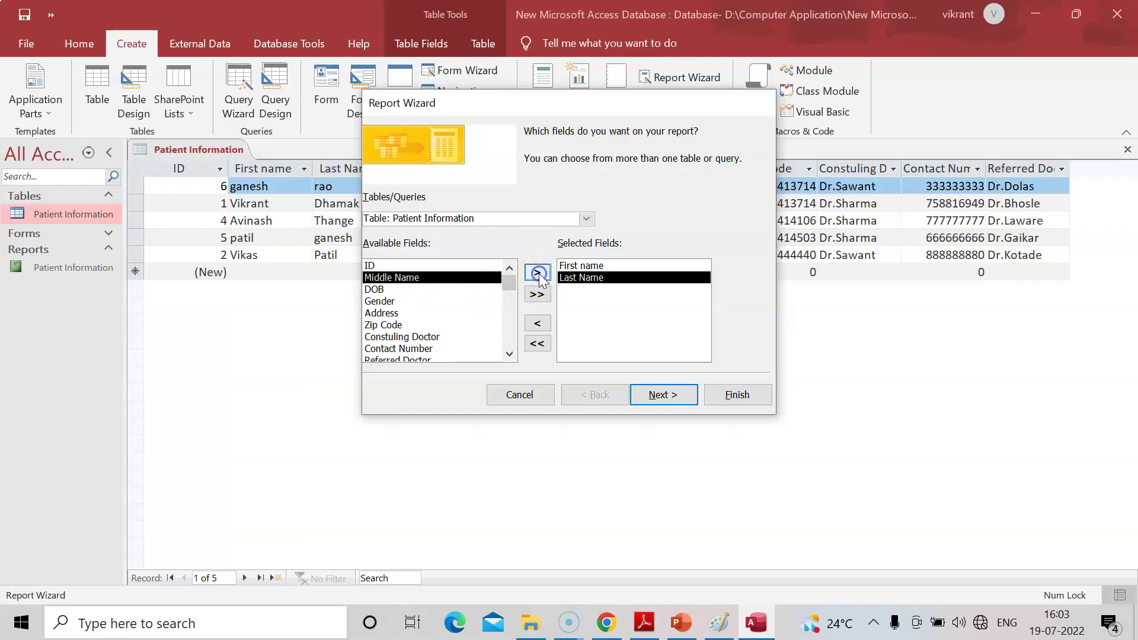
click(538, 274)
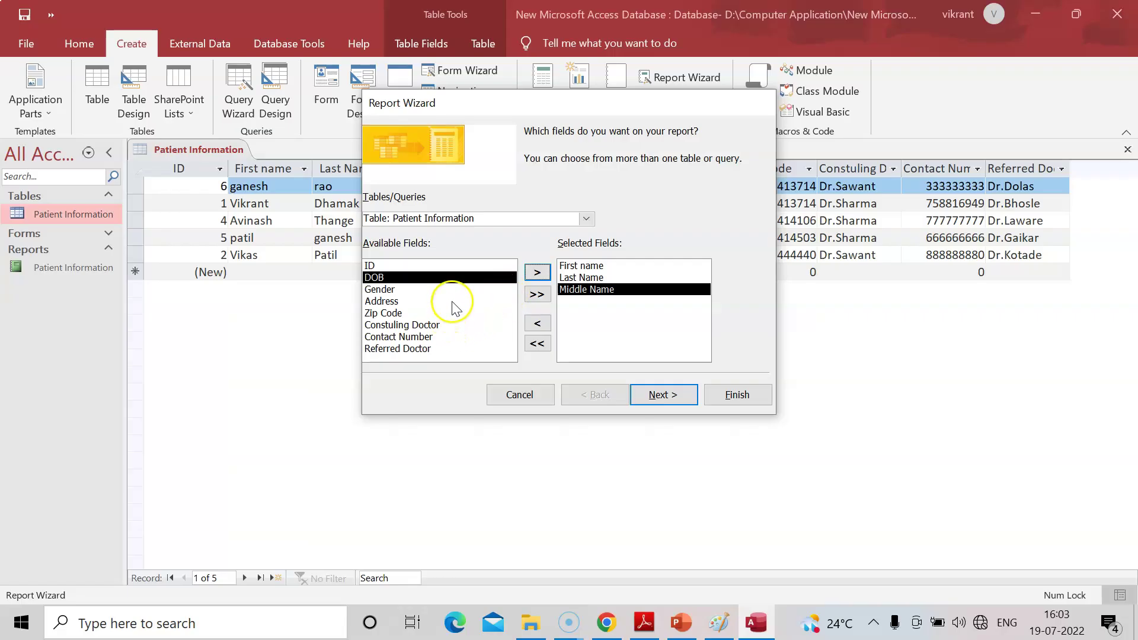
click(532, 297)
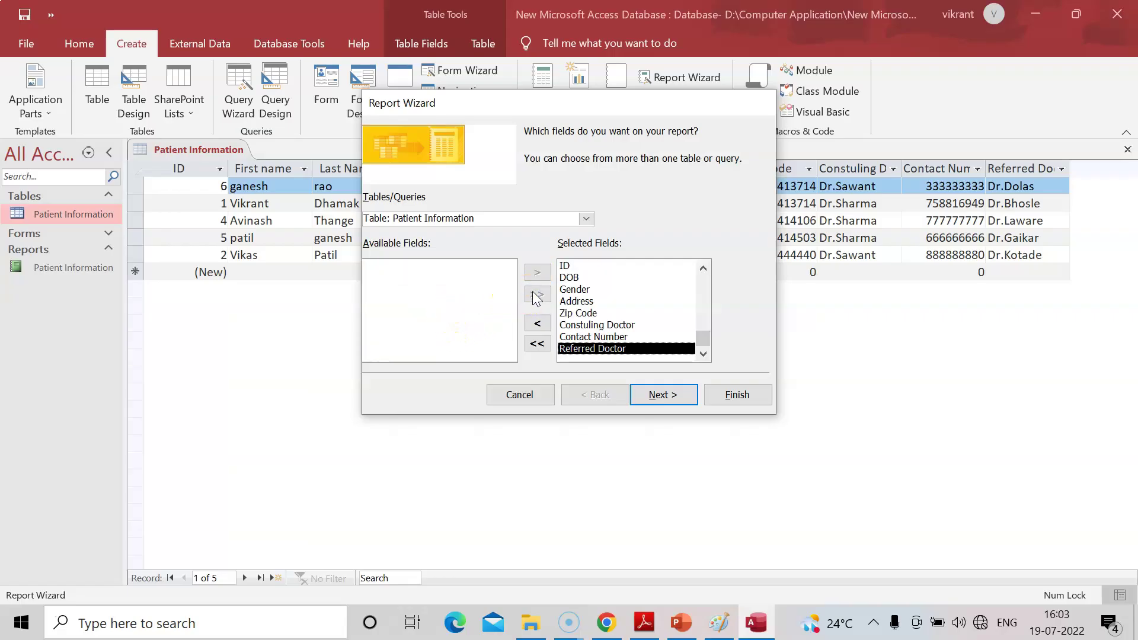
click(538, 324)
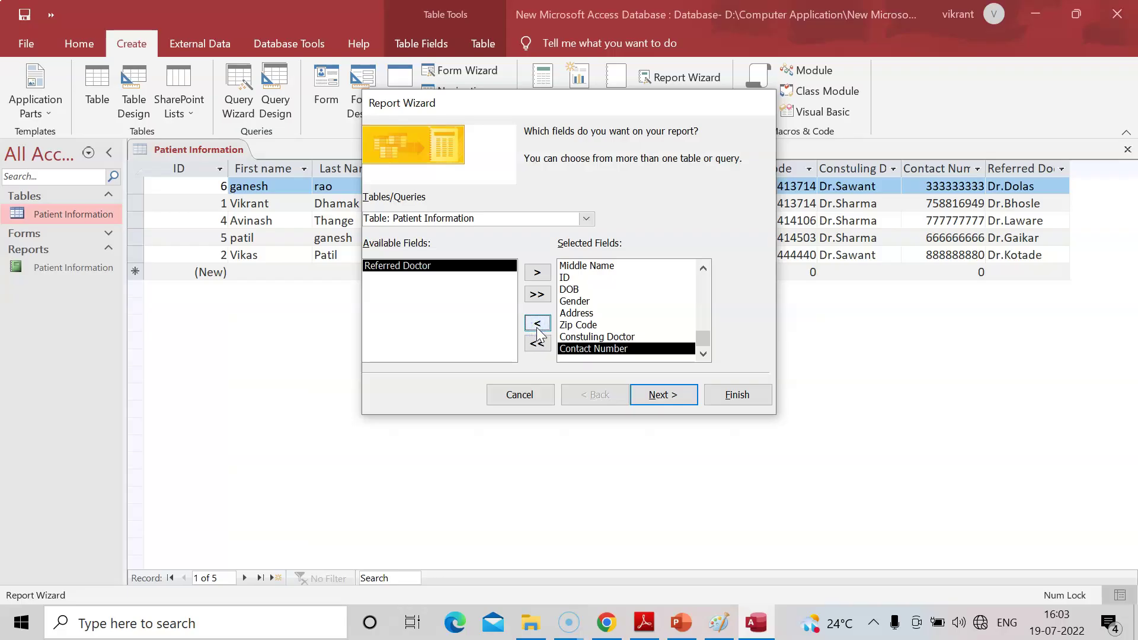
click(538, 325)
click(538, 325)
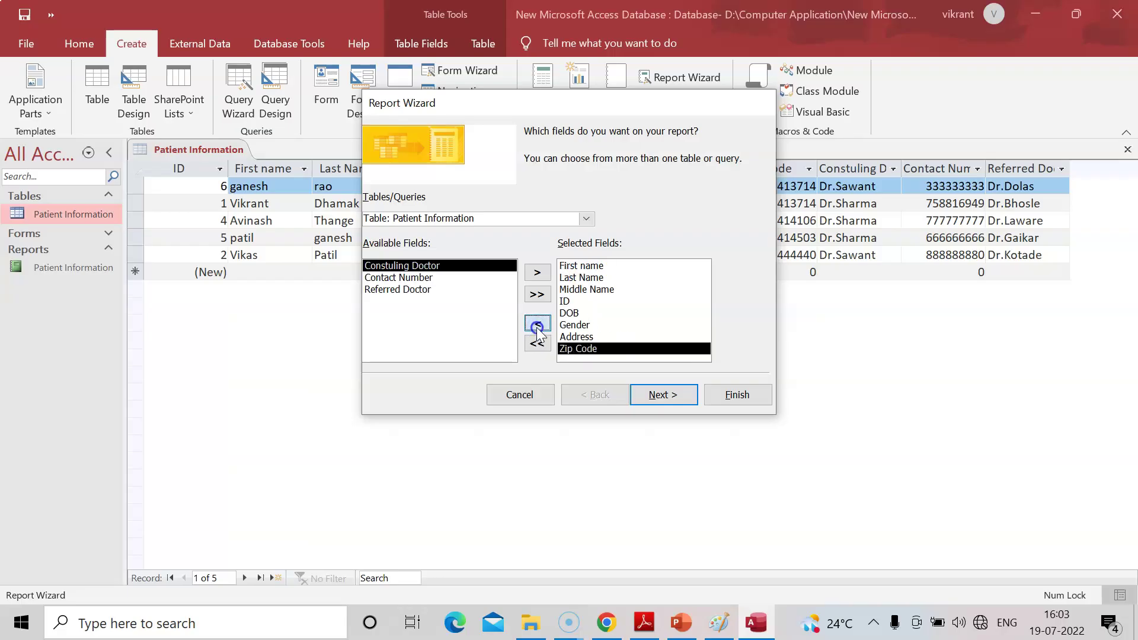
click(537, 325)
click(537, 325)
click(537, 325)
click(537, 325)
click(537, 325)
click(537, 324)
click(537, 324)
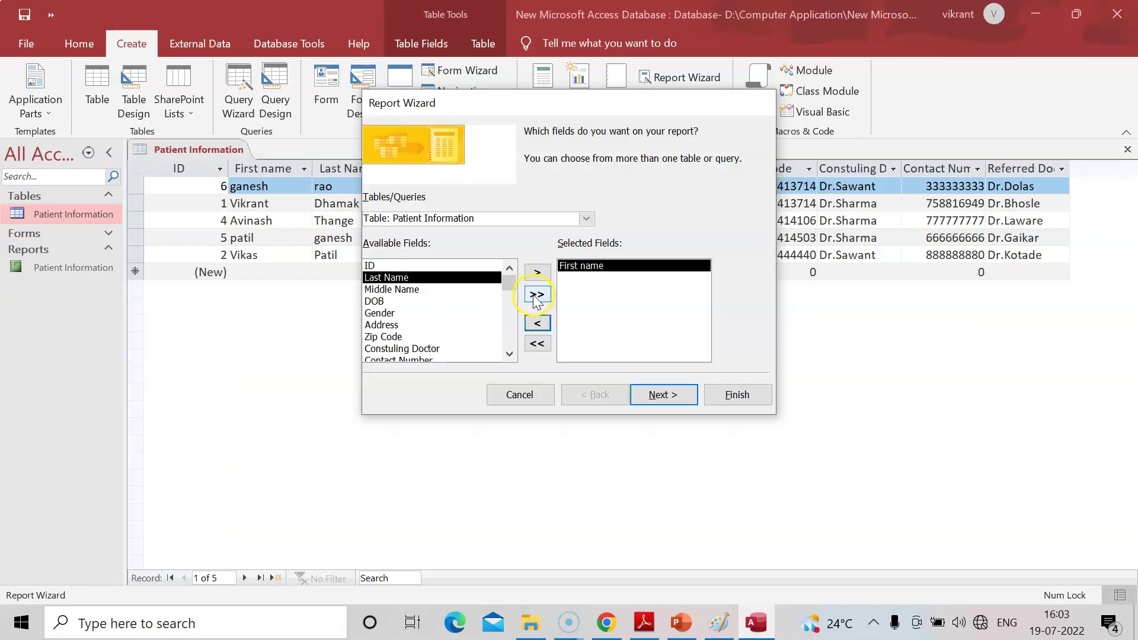
Add Last Name, Middle Name, Gender, Constuling Doctor and Referred Doctor to the selected fields.
click(537, 273)
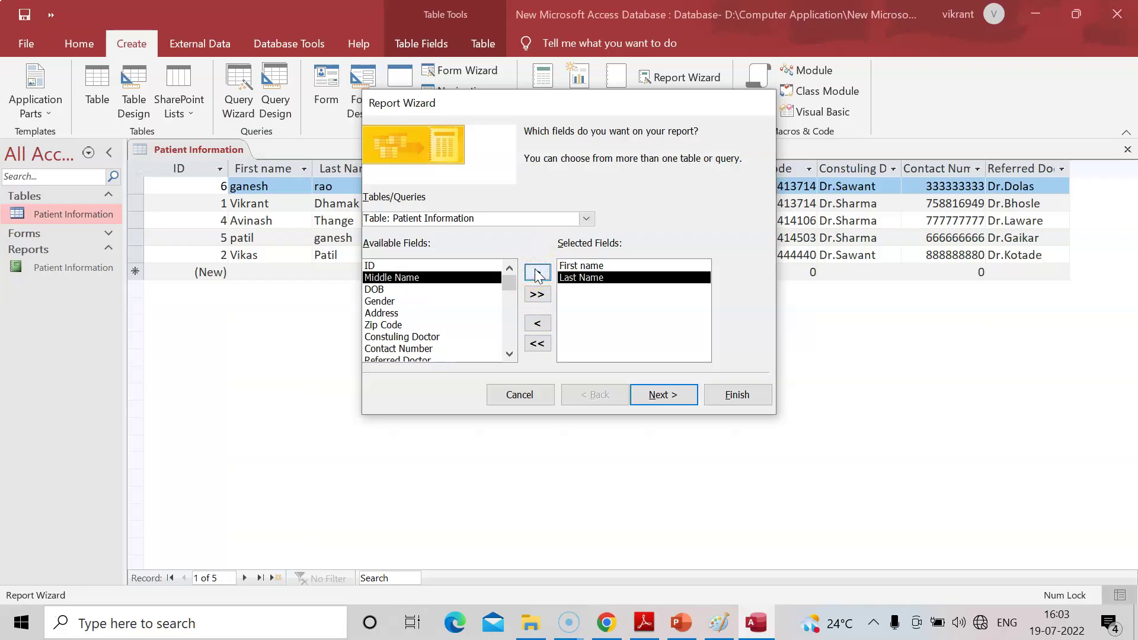
click(537, 273)
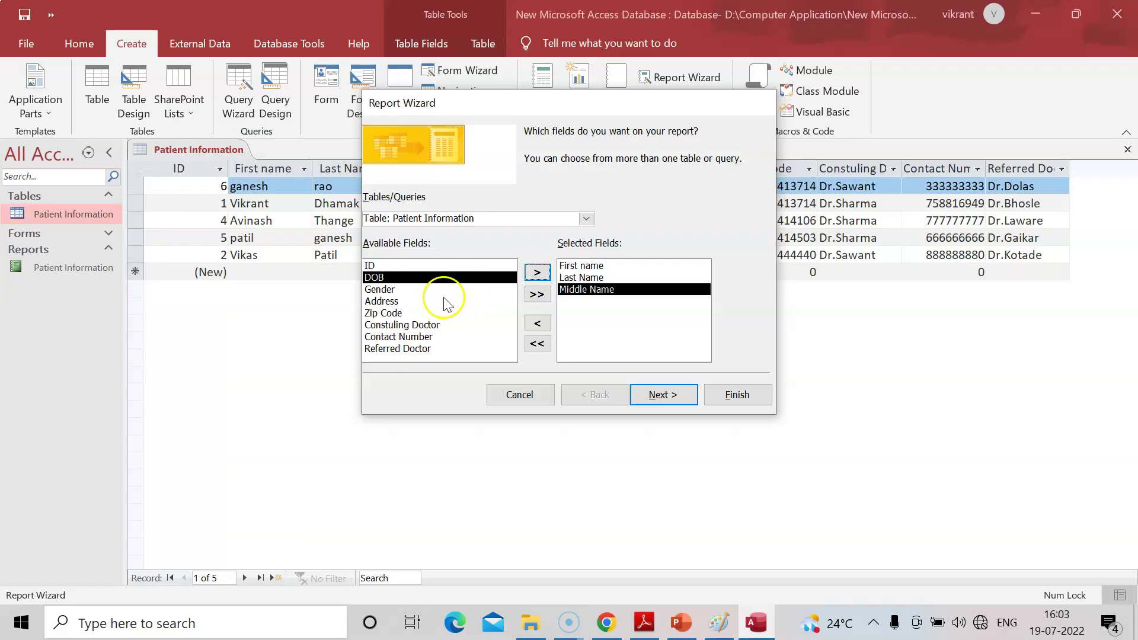
click(442, 290)
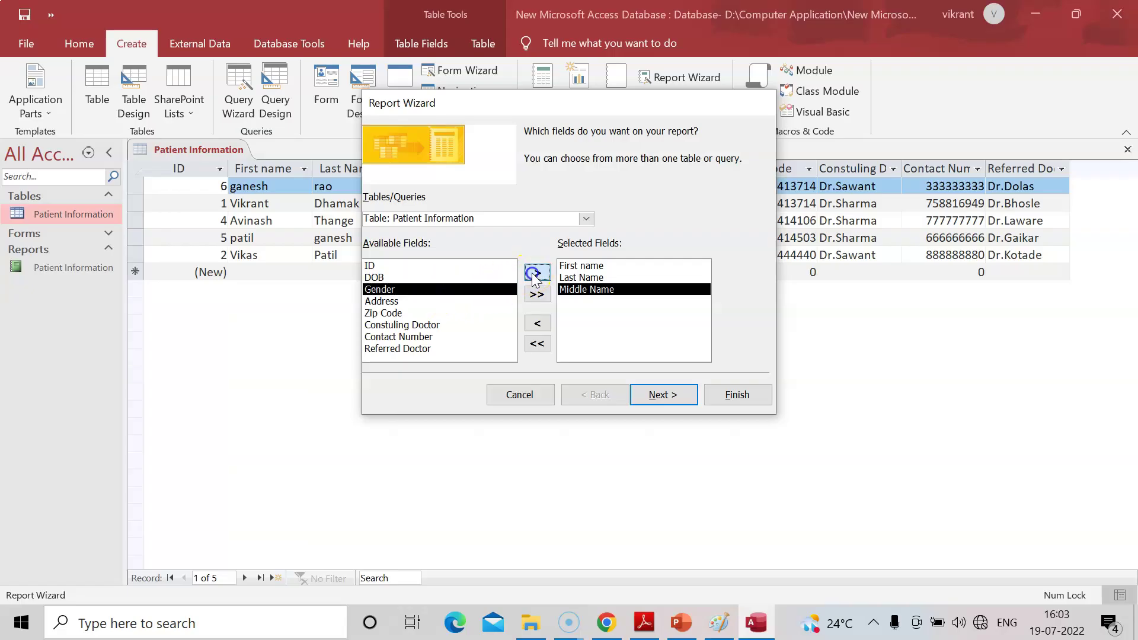
click(534, 274)
click(438, 314)
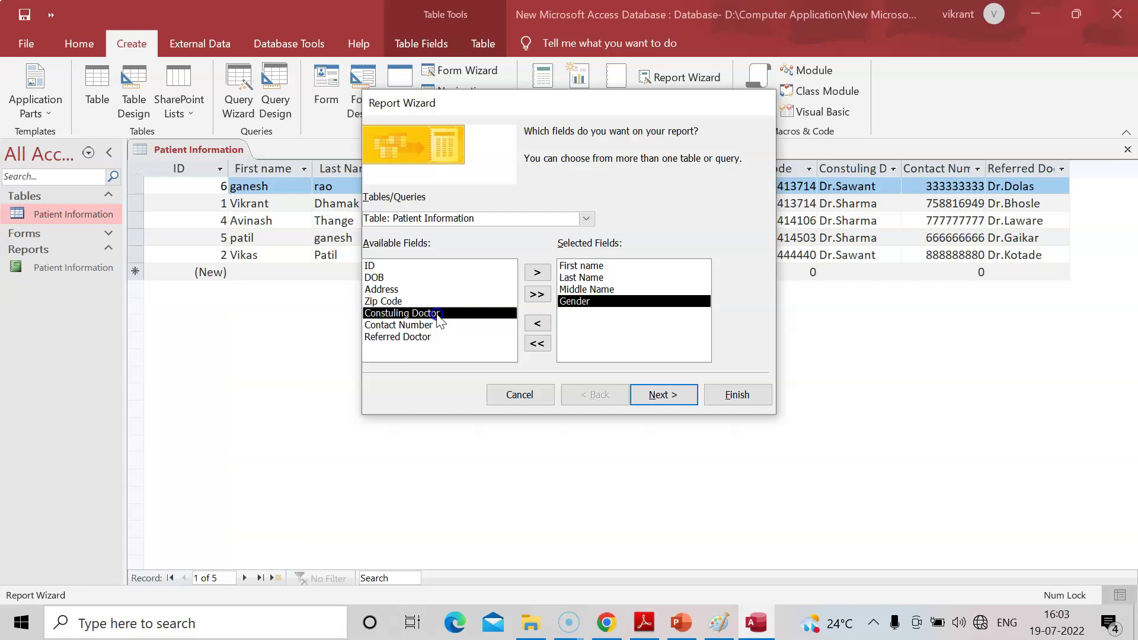
click(537, 273)
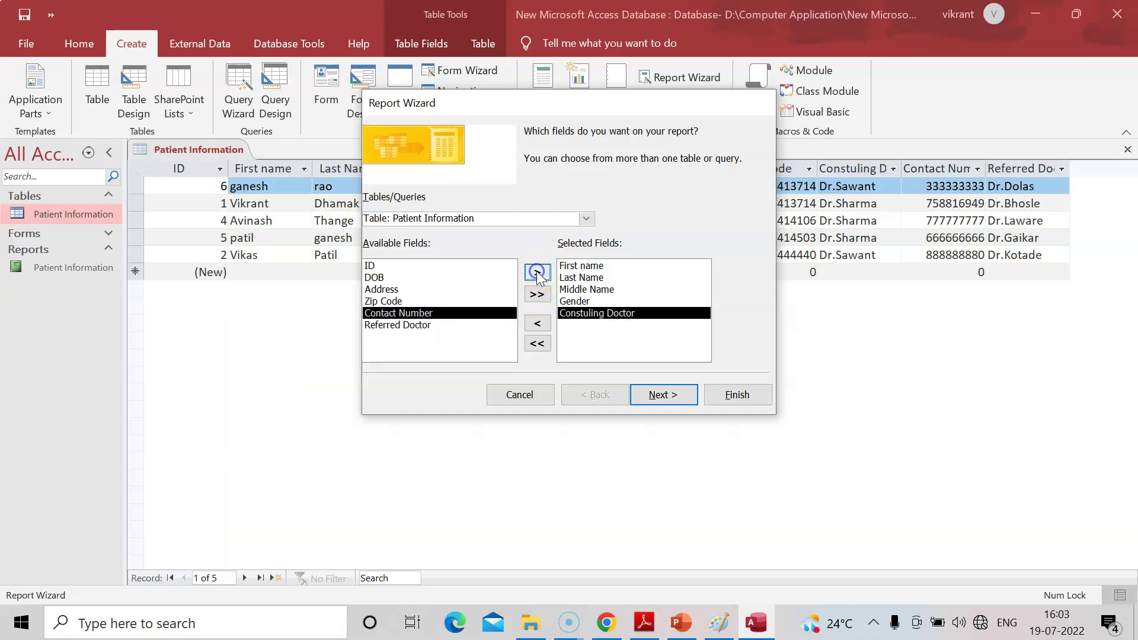
click(421, 326)
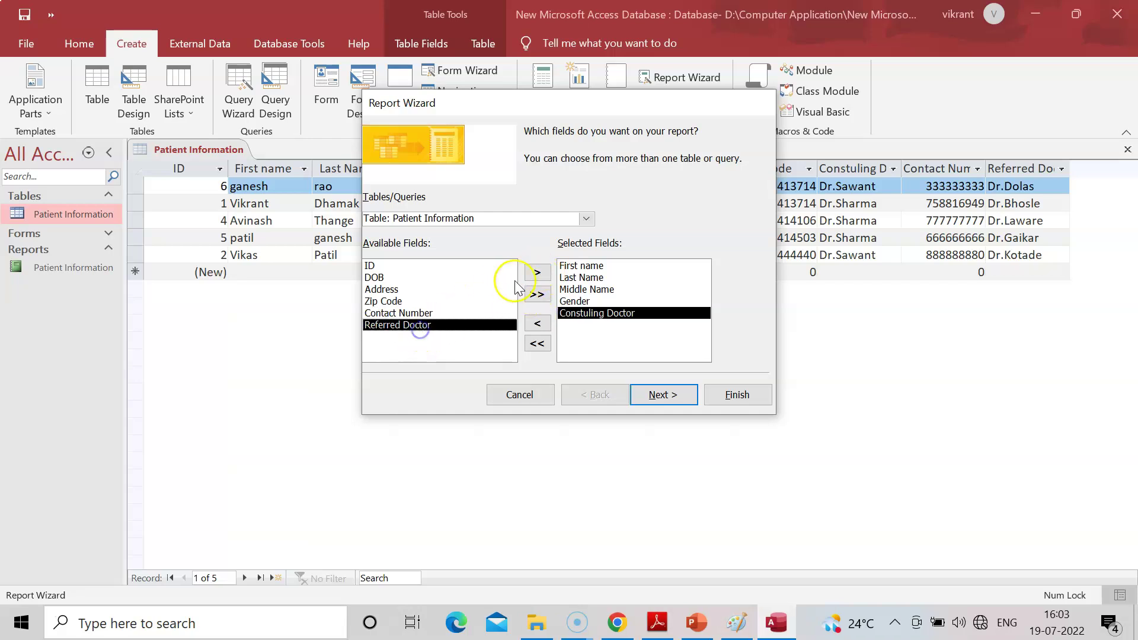
click(537, 273)
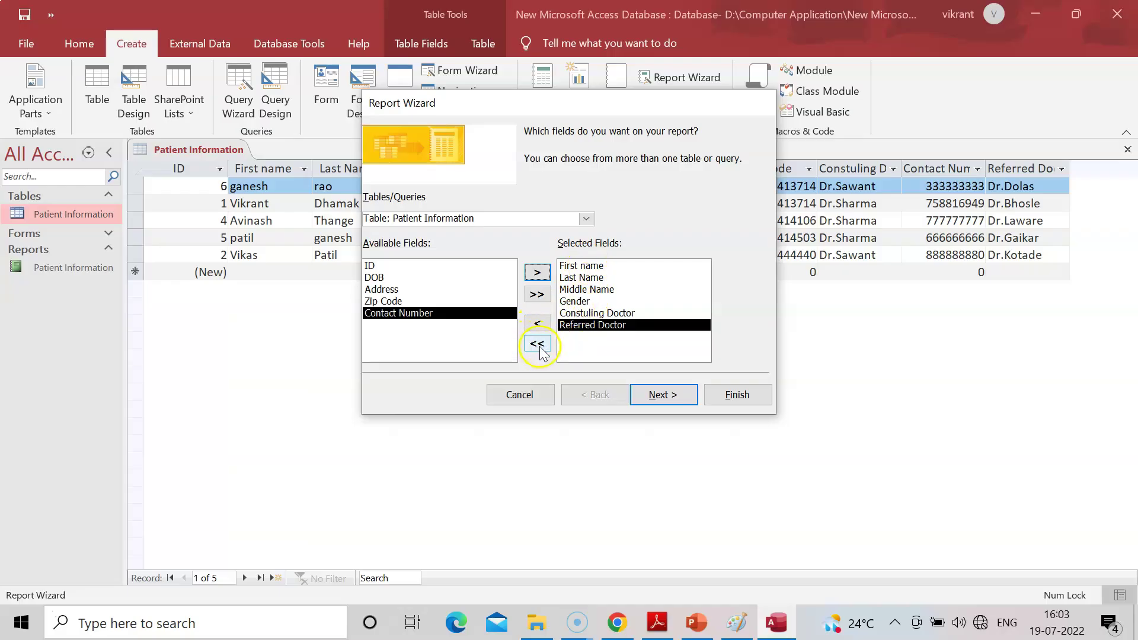
Skip grouping and make Constuling Doctor the first ascending sort field.
click(663, 395)
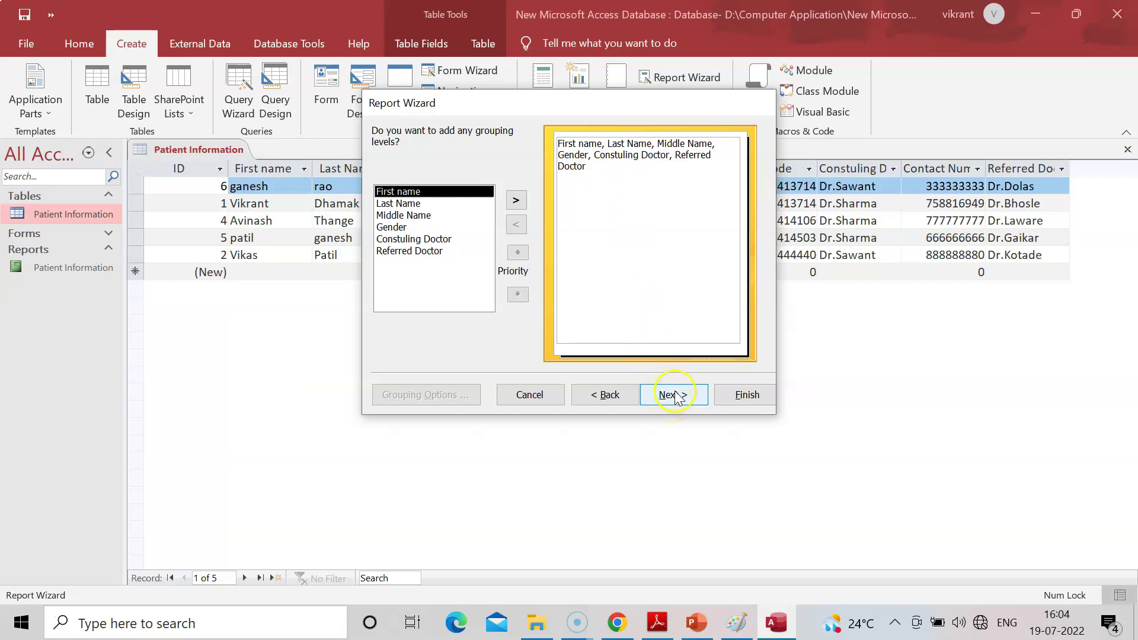
click(676, 401)
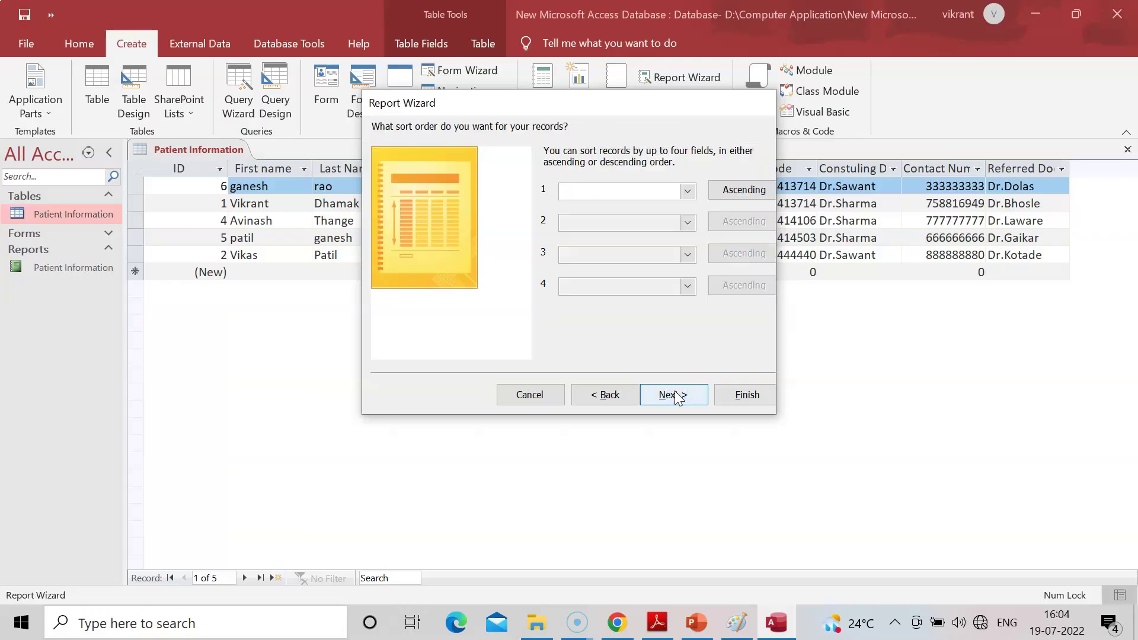
click(688, 191)
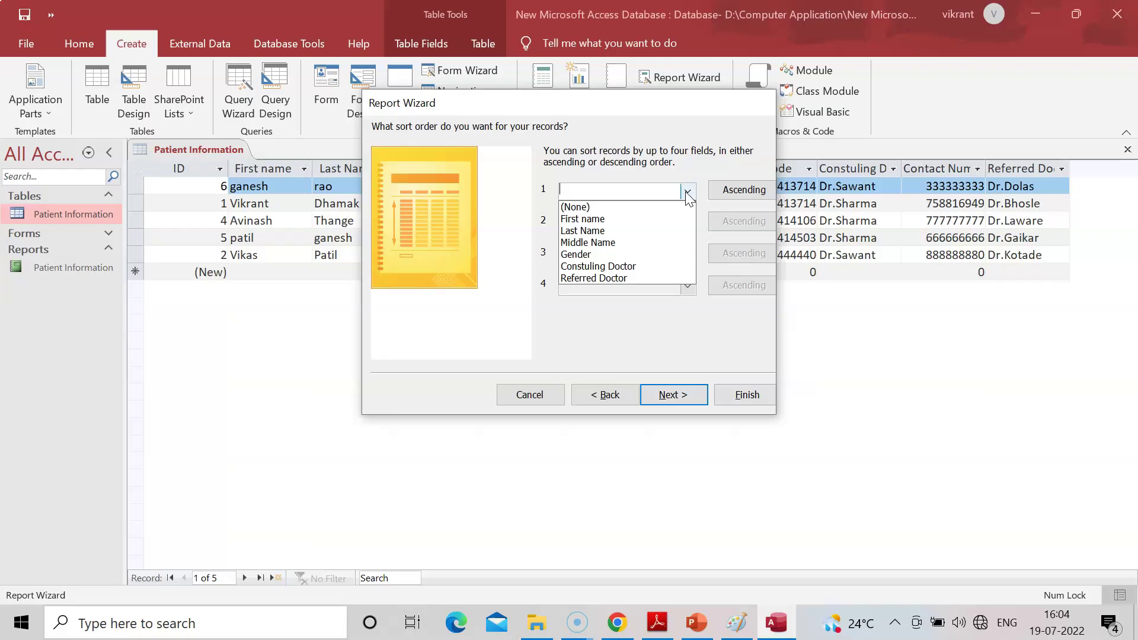
click(635, 267)
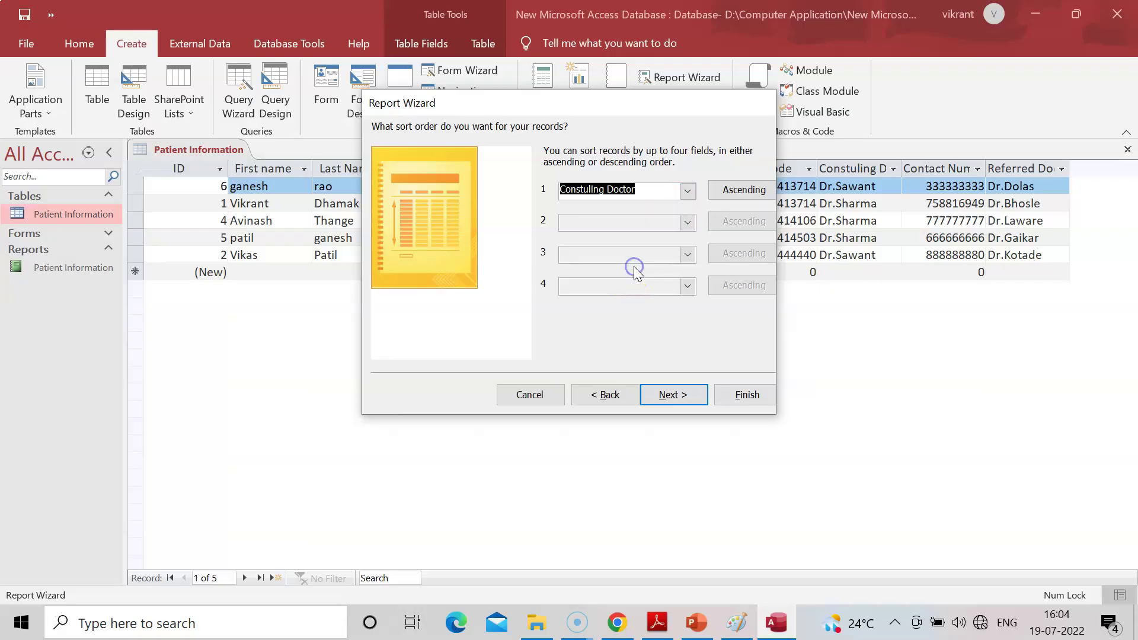
Add First name, Last Name and Middle Name as the second to fourth ascending sorts.
click(688, 223)
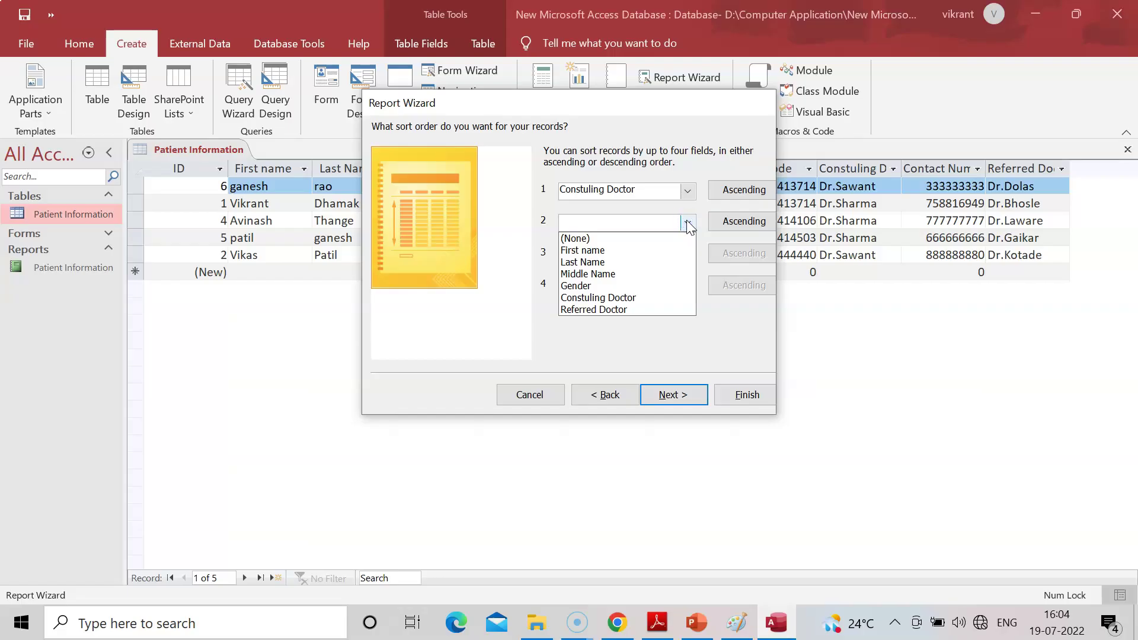
click(643, 253)
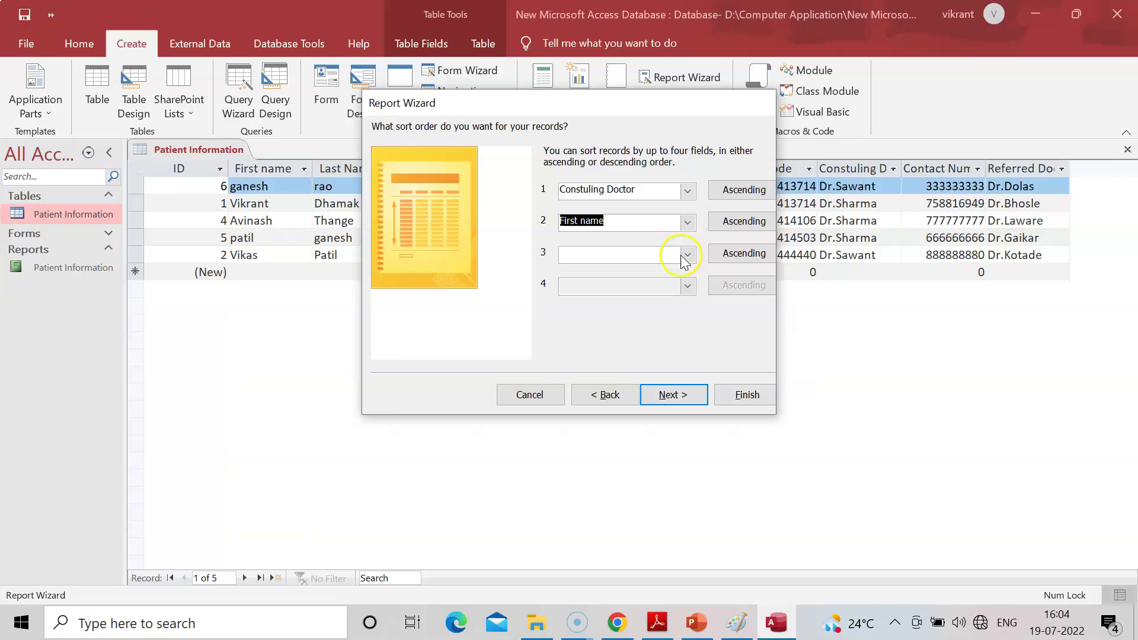
click(685, 255)
click(660, 283)
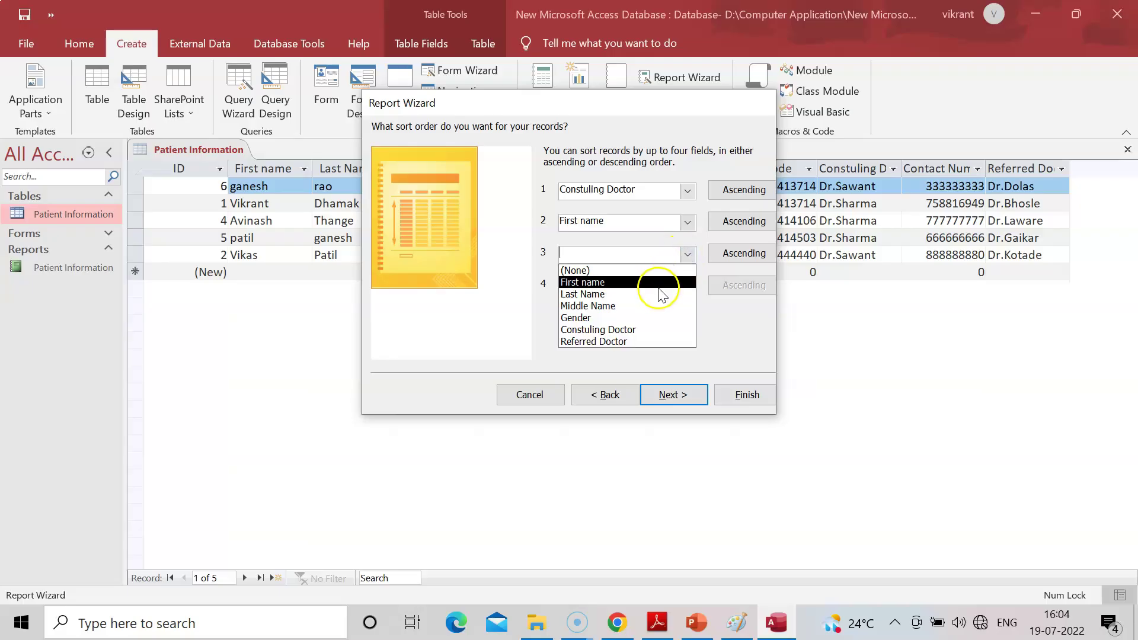
click(660, 295)
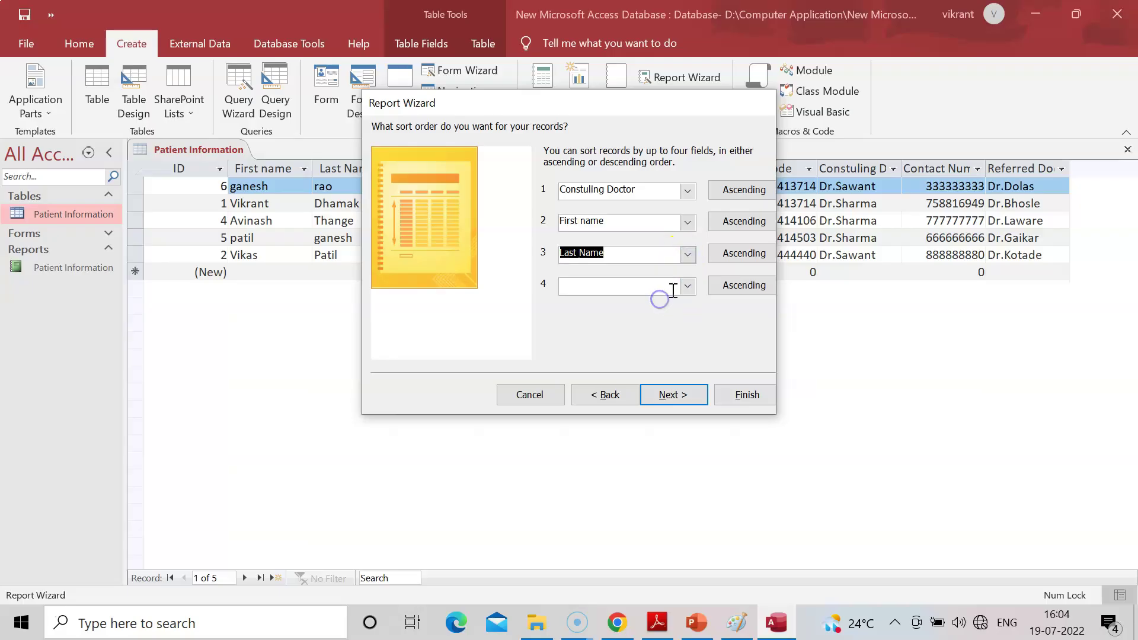
click(688, 288)
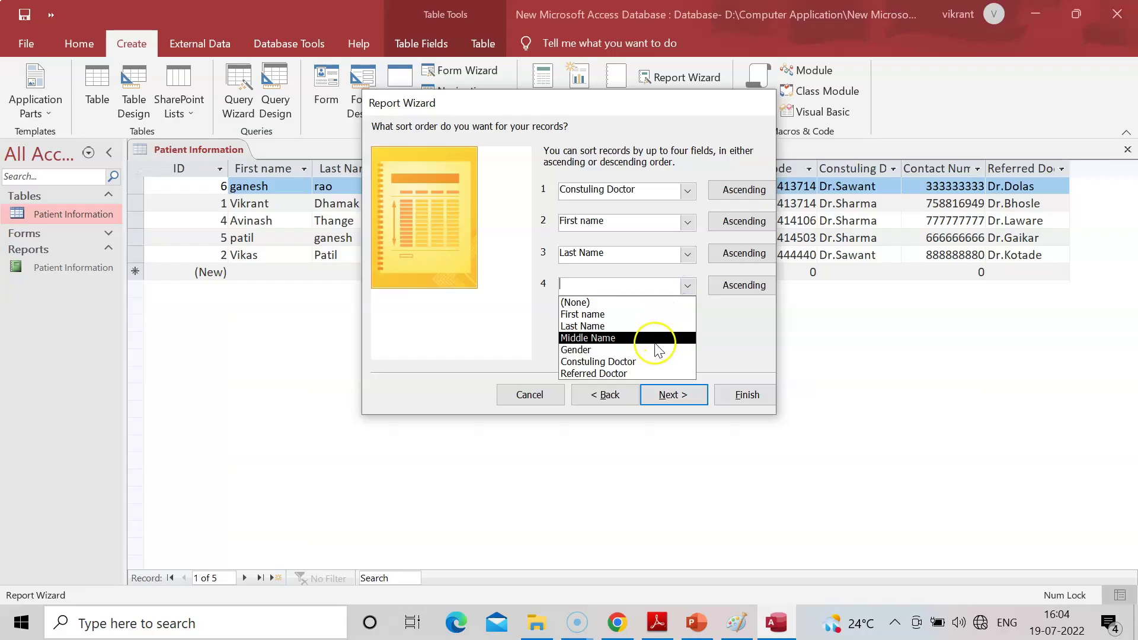
click(658, 339)
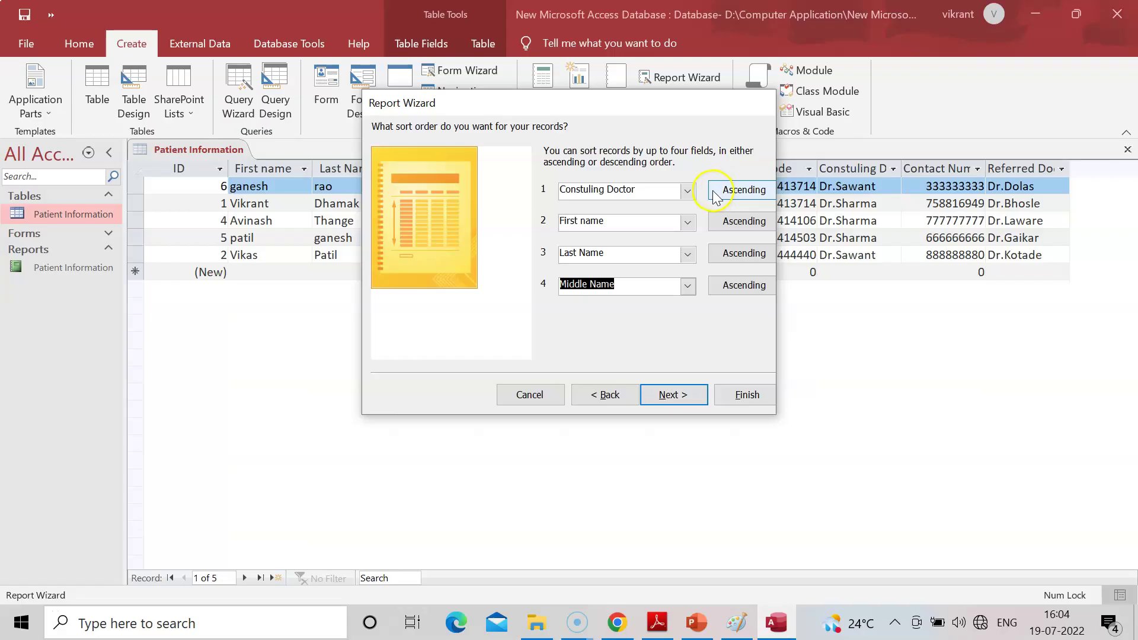
click(722, 290)
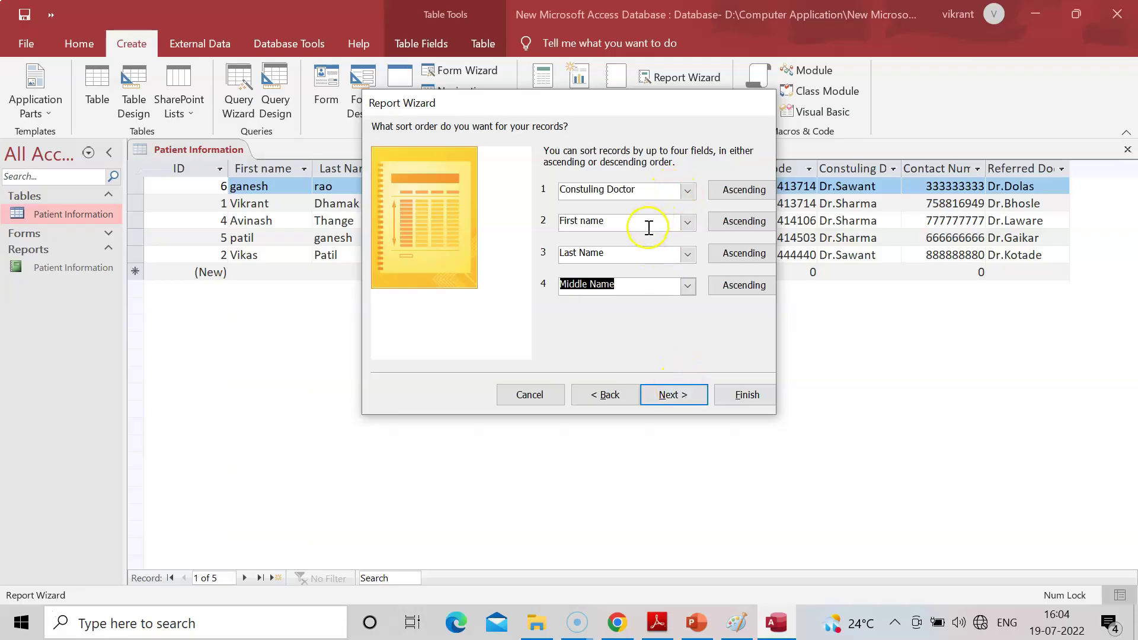
click(678, 393)
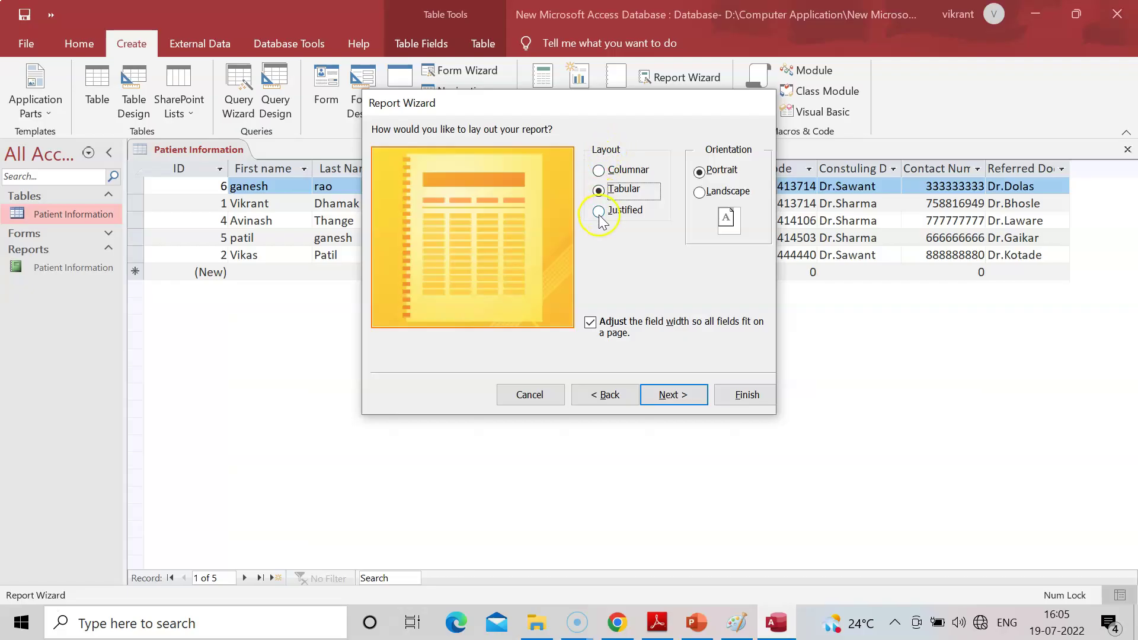
Choose the Tabular layout with Landscape orientation for the report.
click(603, 176)
click(700, 194)
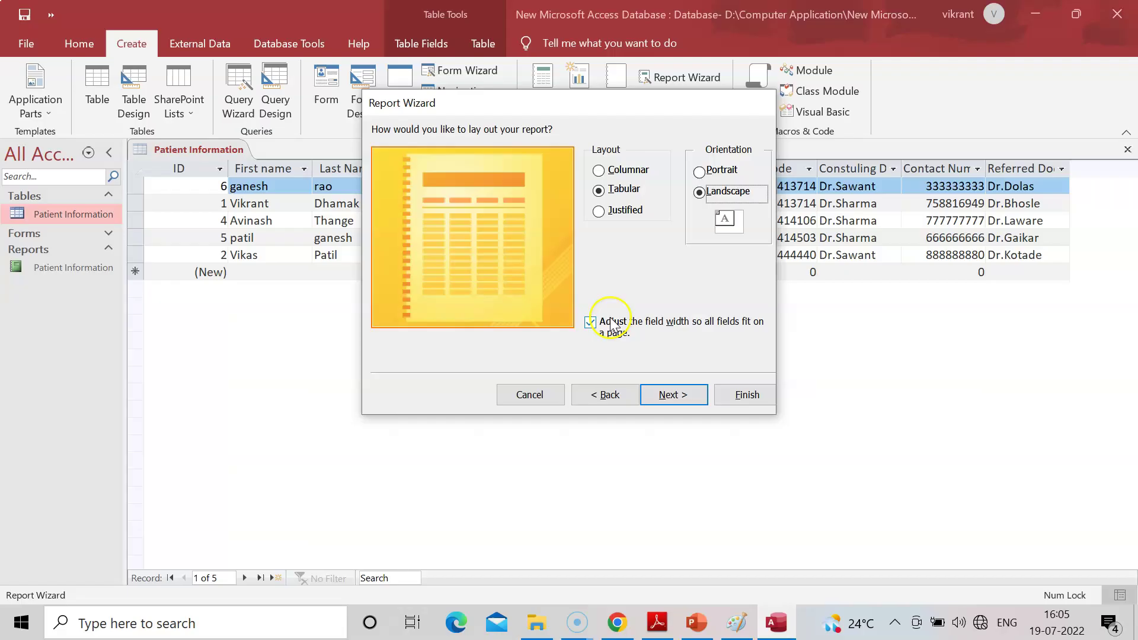
click(676, 401)
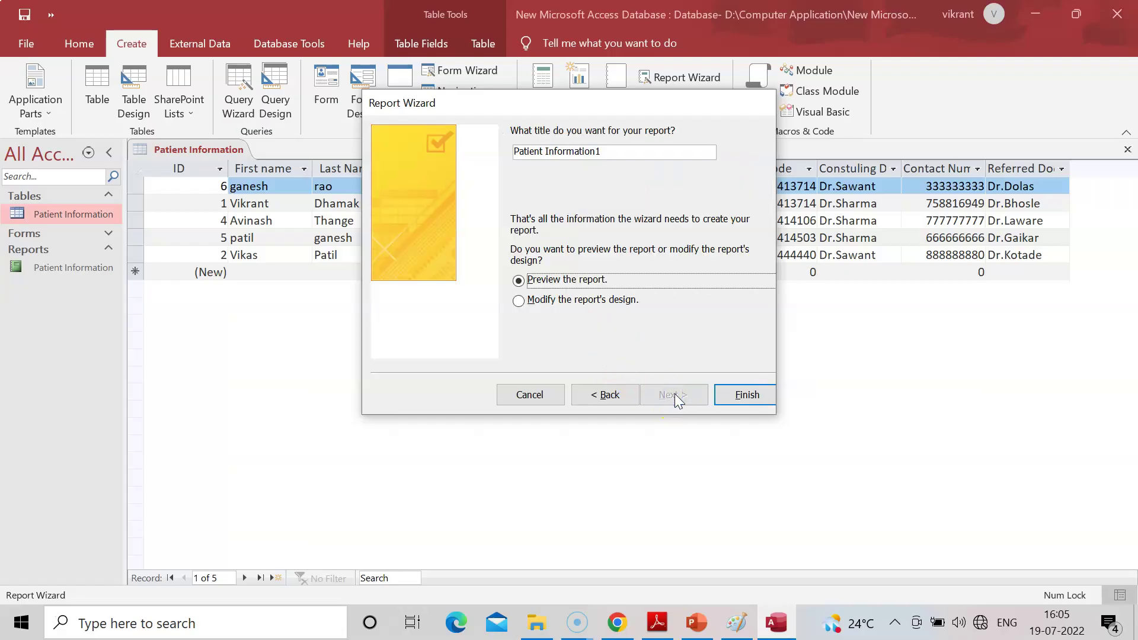
Finish the wizard with title Patient Information1 and preview the report.
click(744, 401)
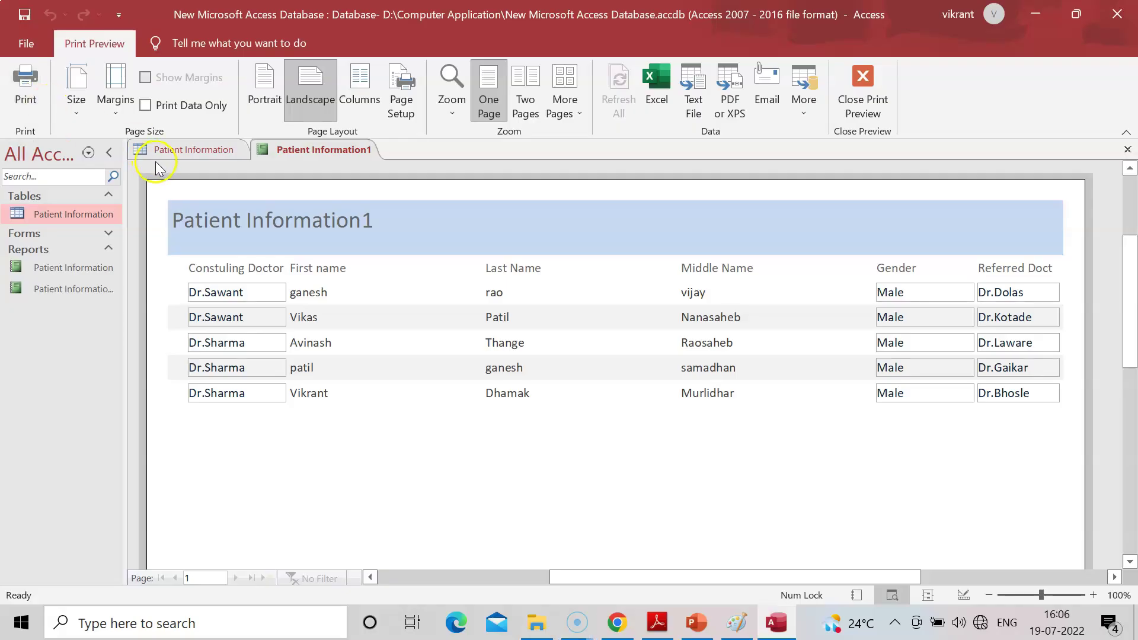
Print the report with Microsoft Print to PDF as the printer.
click(18, 85)
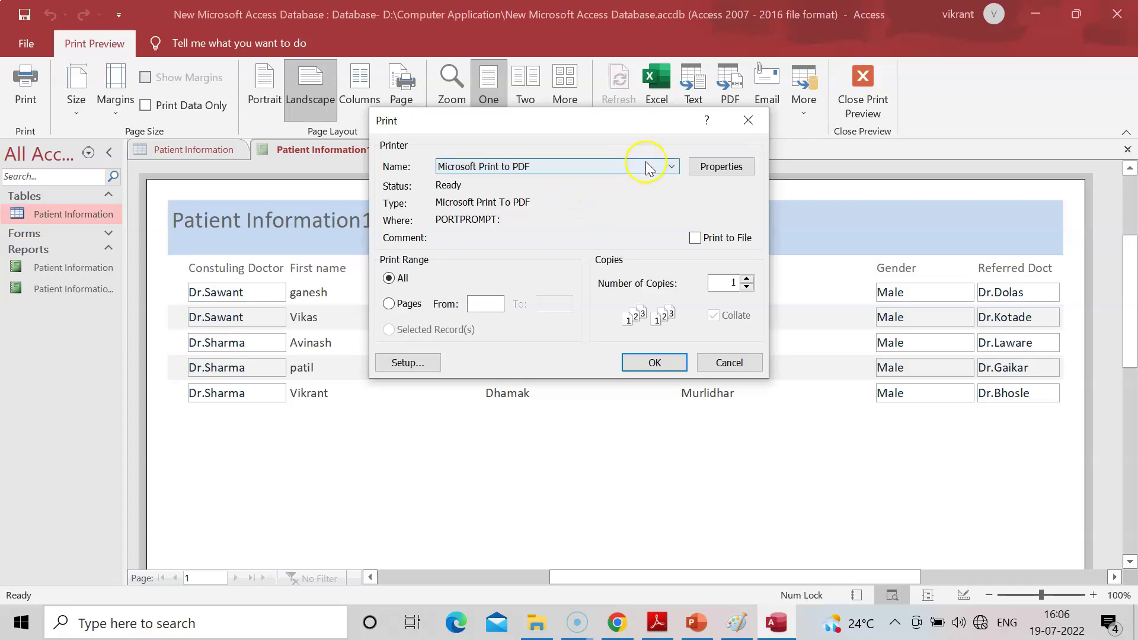
click(673, 167)
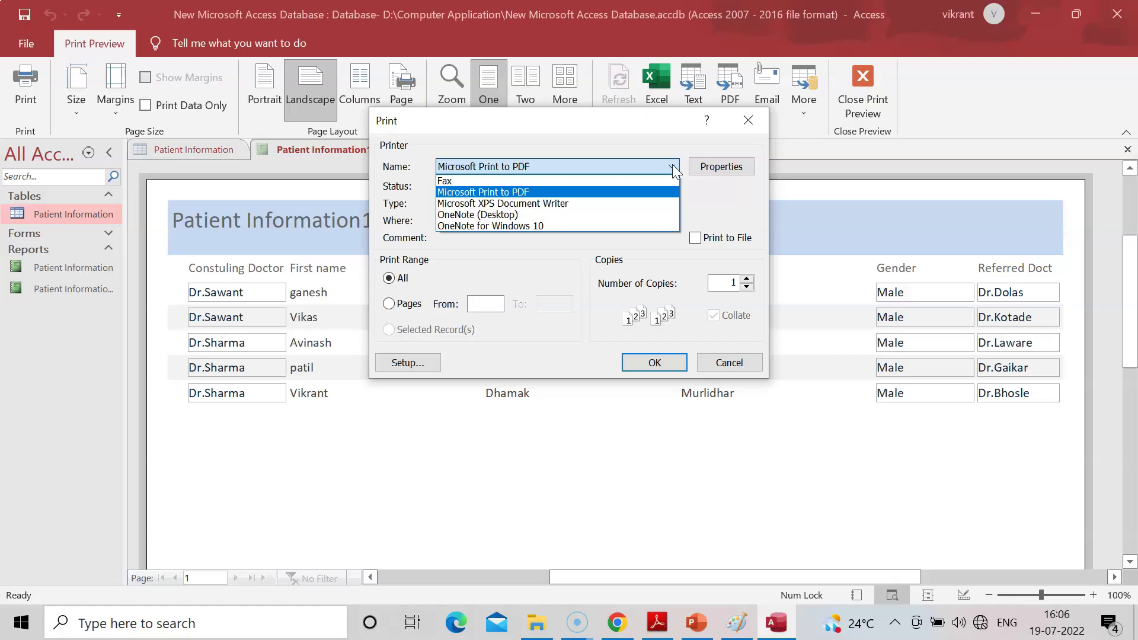
click(590, 191)
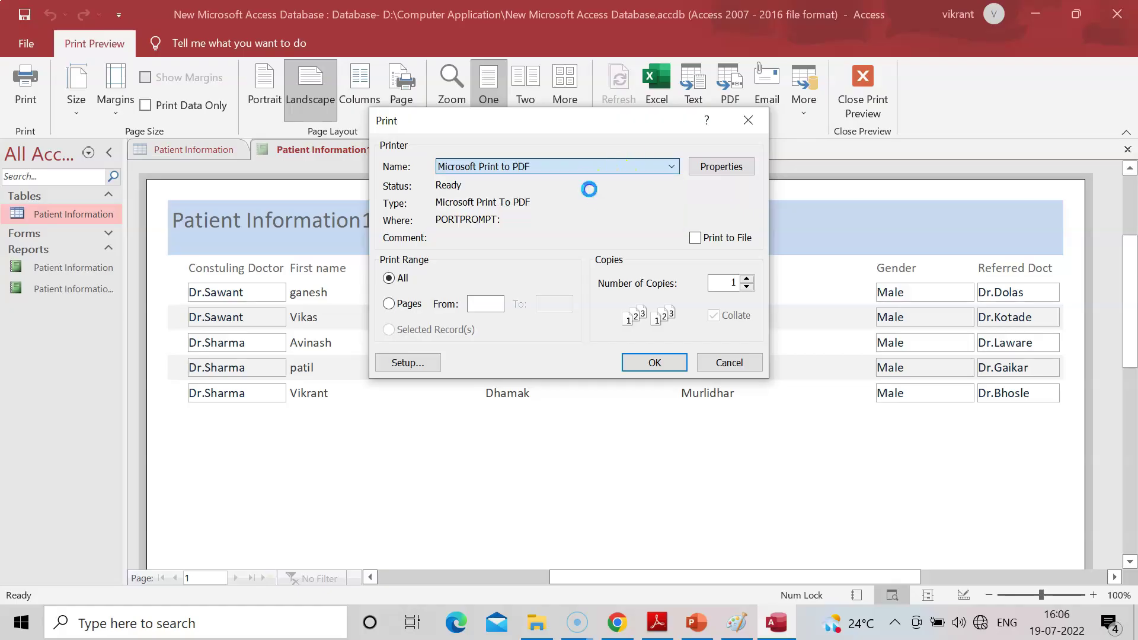
click(659, 364)
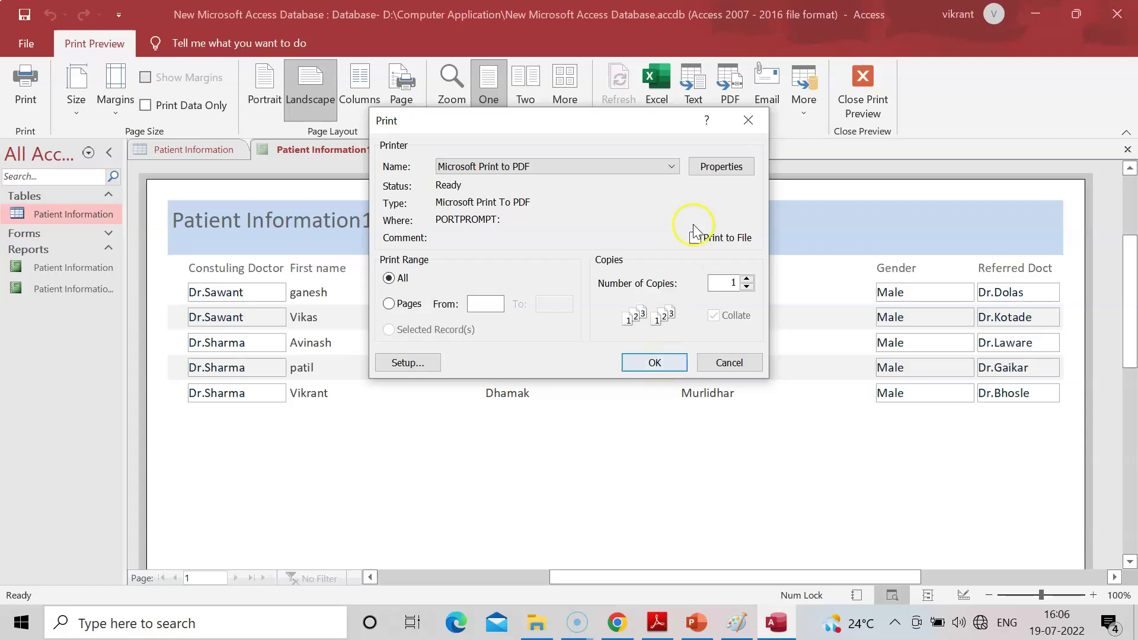
click(672, 168)
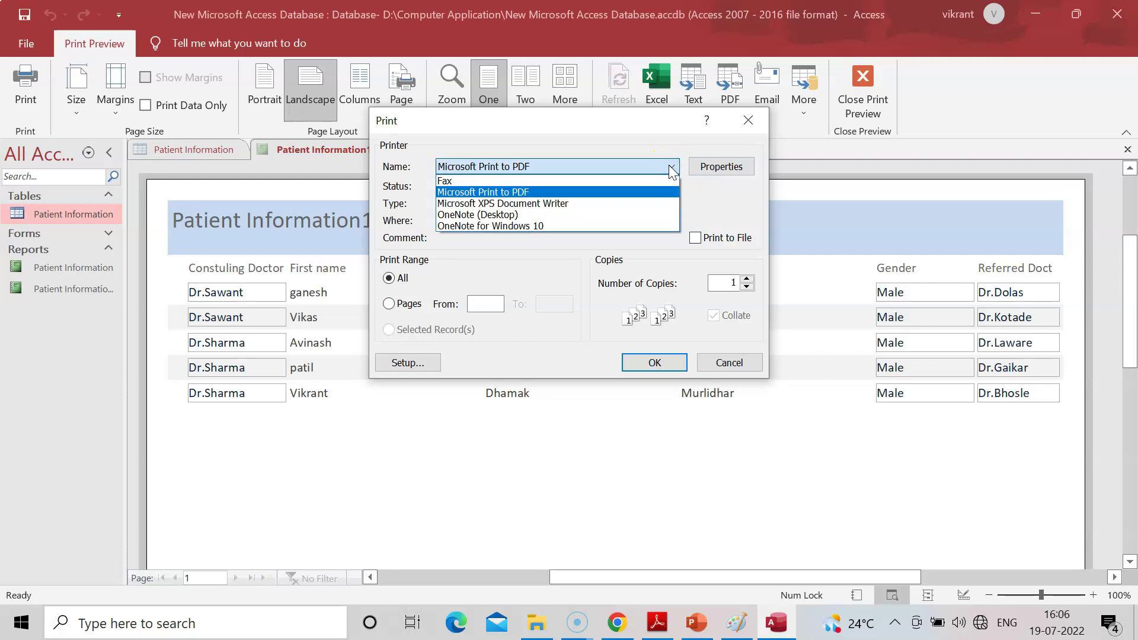
click(673, 169)
click(658, 363)
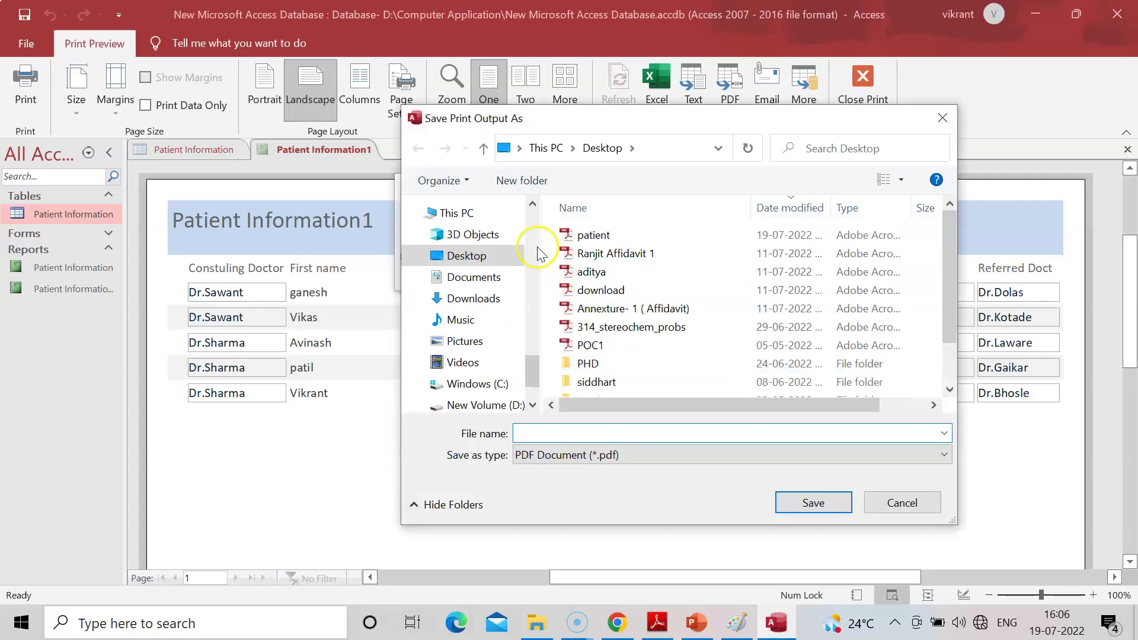
Save the output as patient.pdf on the Desktop, replacing the existing file.
click(592, 235)
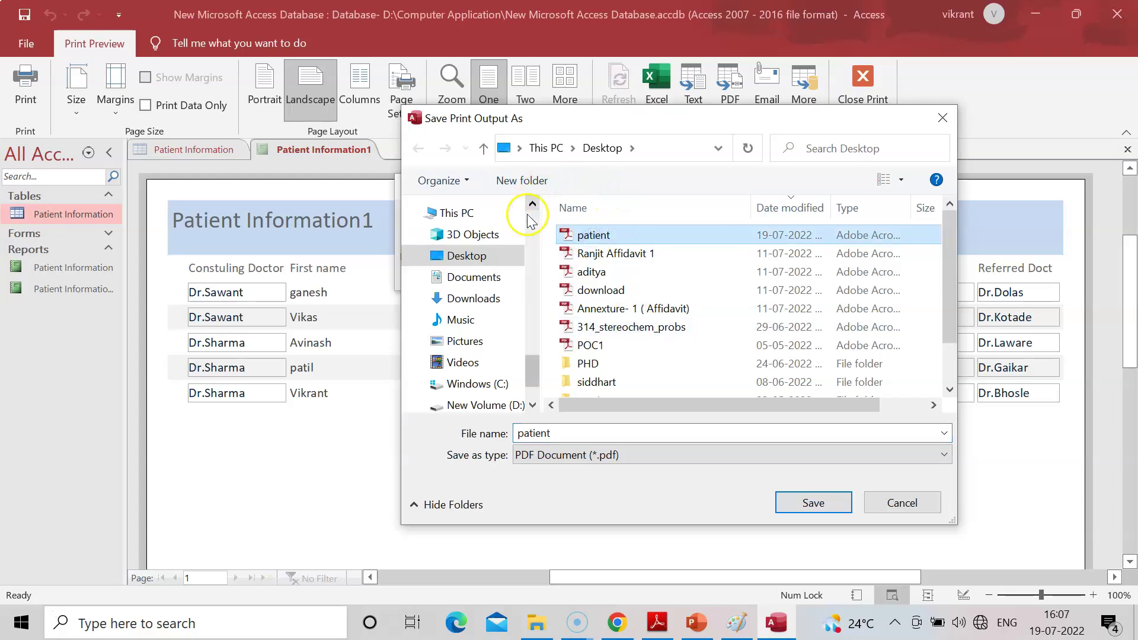
click(811, 503)
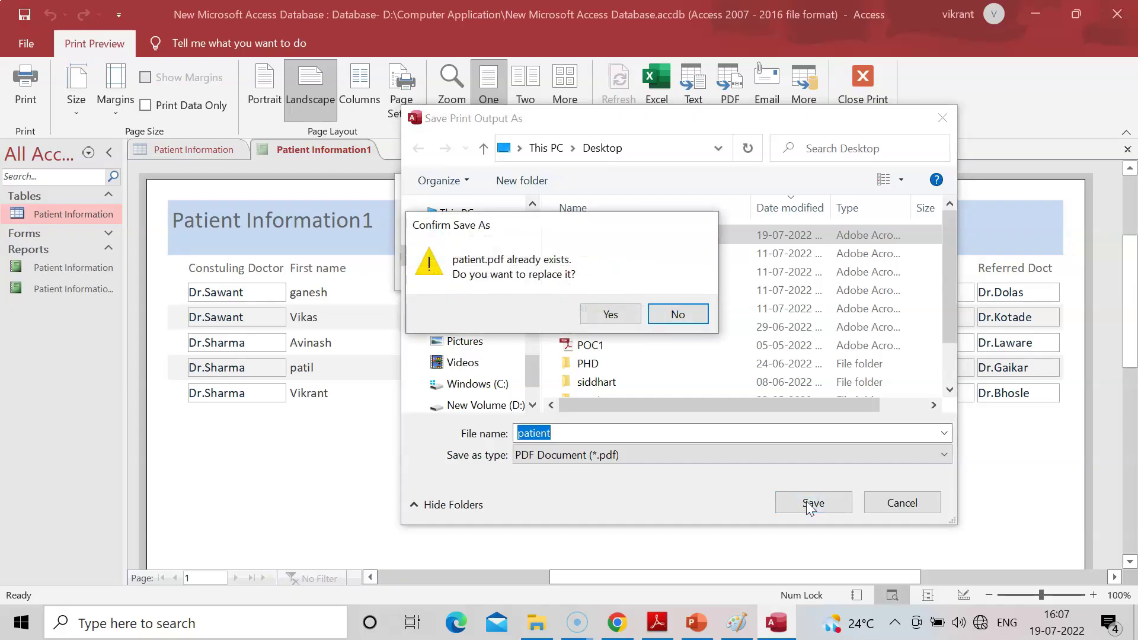
click(609, 314)
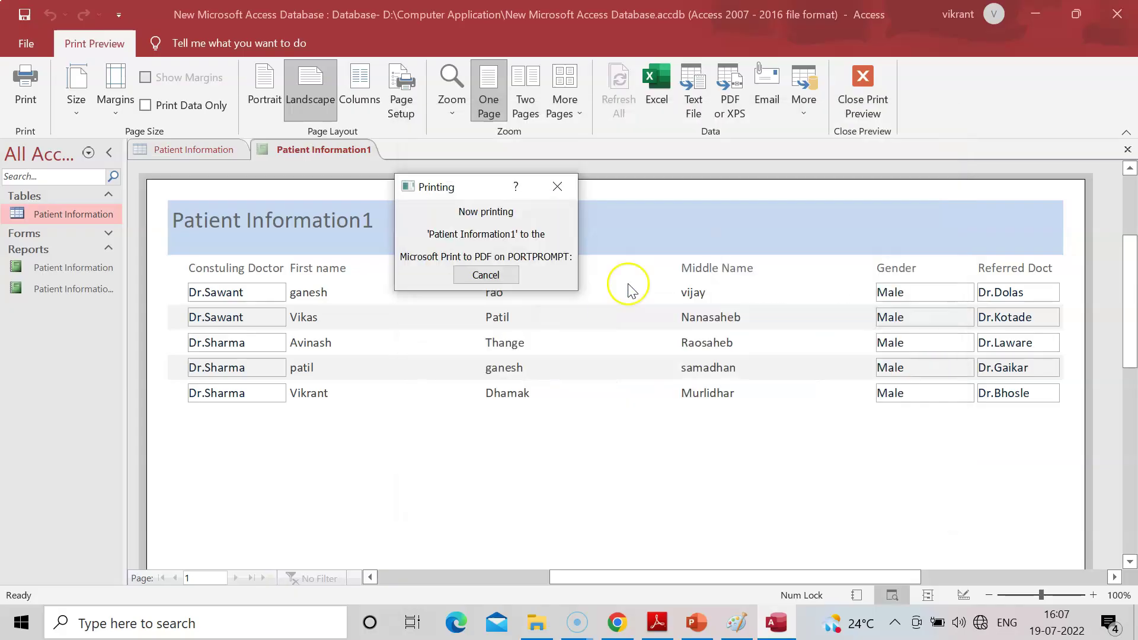